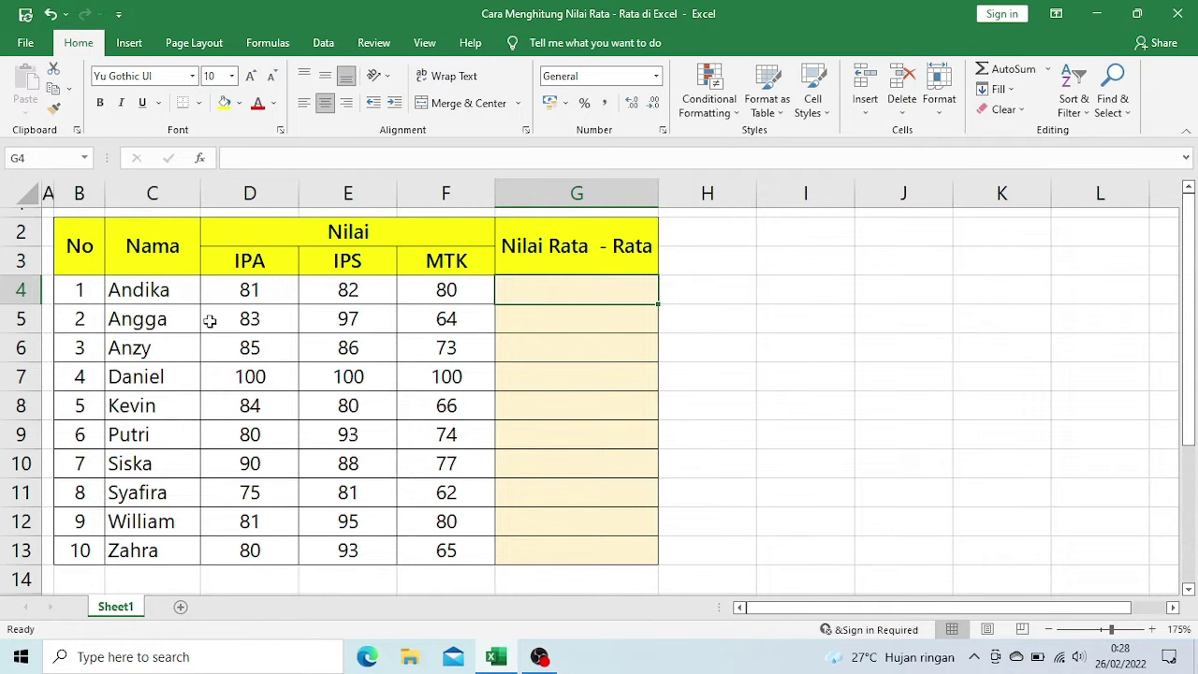
Highlight the Nama names column and the IPA, IPS and MTK score columns.
{"action": "left_click", "coordinate": [181, 257]}
{"action": "left_click_drag", "start_coordinate": [181, 257], "coordinate": [169, 549]}
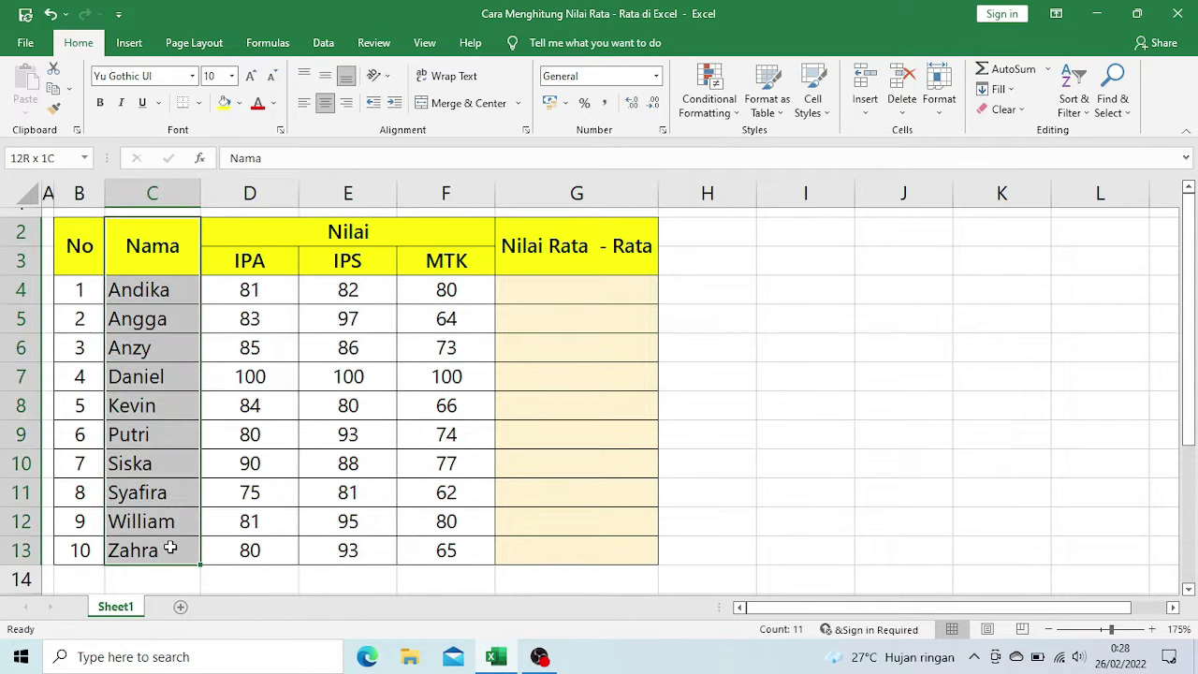
{"action": "left_click_drag", "start_coordinate": [305, 230], "coordinate": [397, 561]}
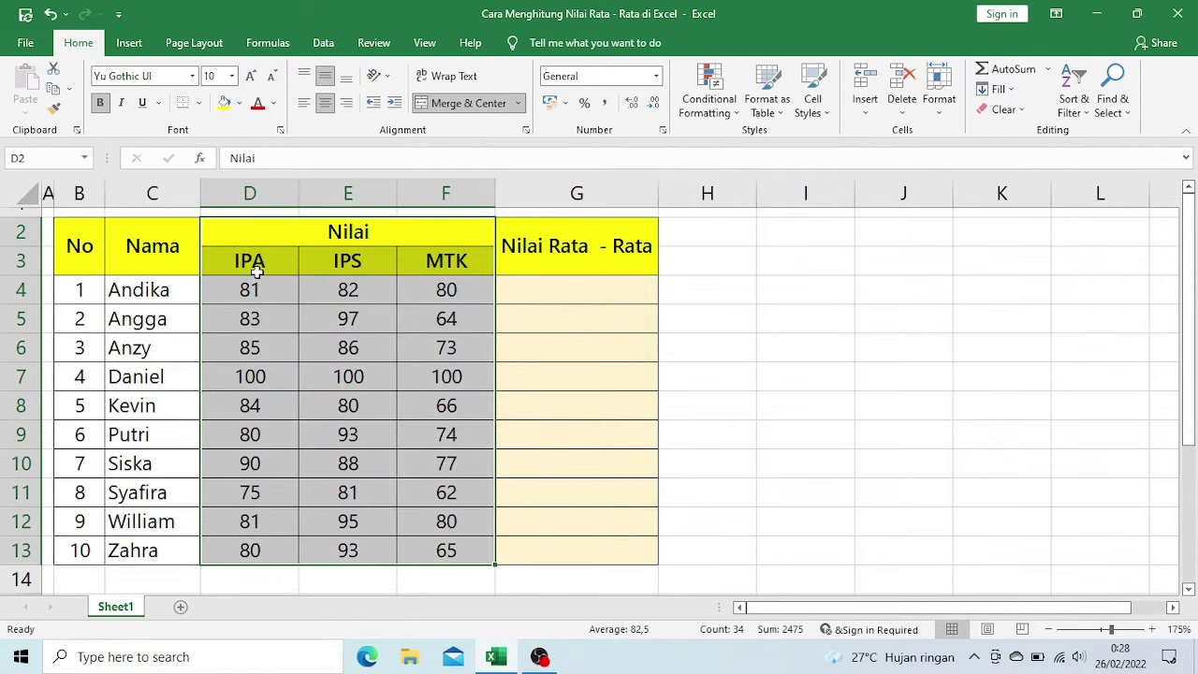
{"action": "left_click_drag", "start_coordinate": [259, 264], "coordinate": [283, 557]}
{"action": "left_click_drag", "start_coordinate": [347, 262], "coordinate": [360, 550]}
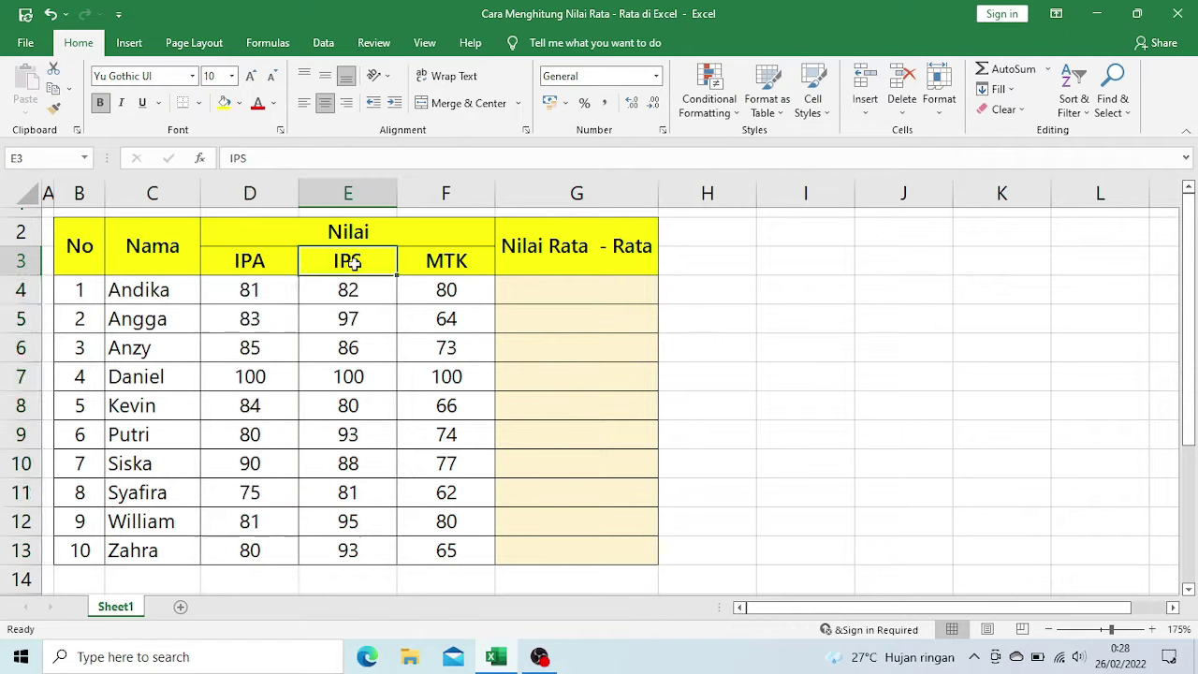
{"action": "left_click_drag", "start_coordinate": [458, 257], "coordinate": [458, 552]}
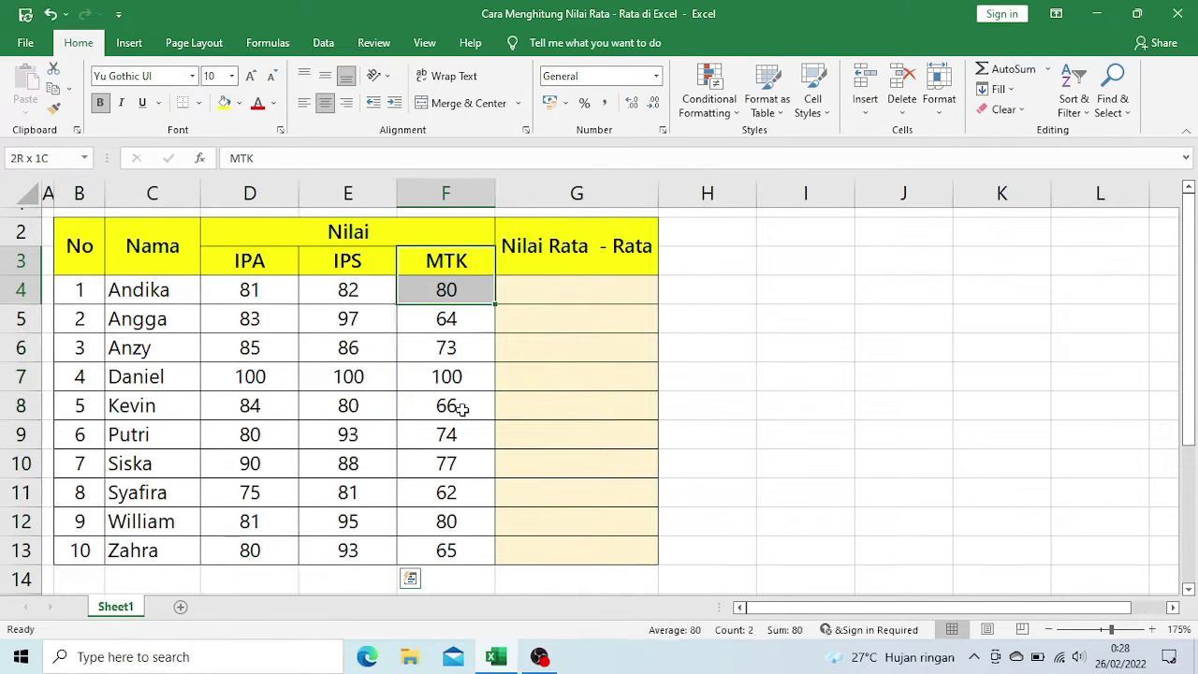
Enter =AVERAGE(D4:F4) in G4 so the first student's average shows 81.
{"action": "left_click", "coordinate": [552, 289]}
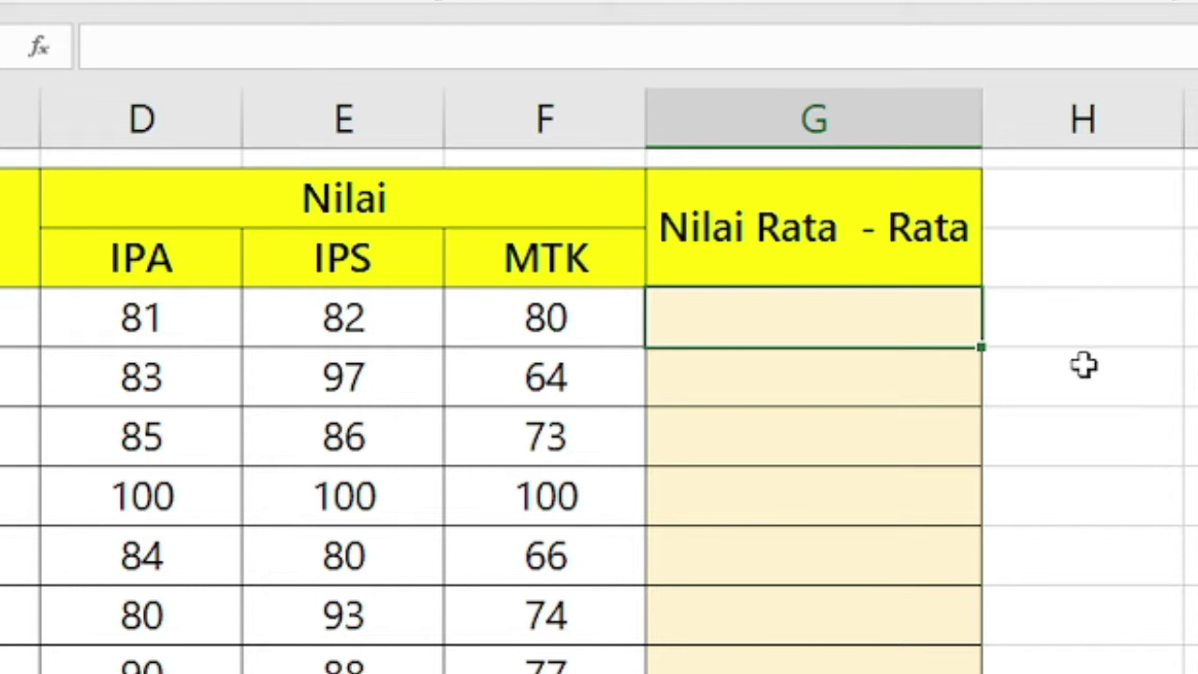
{"action": "type", "text": "="}
{"action": "type", "text": "aver"}
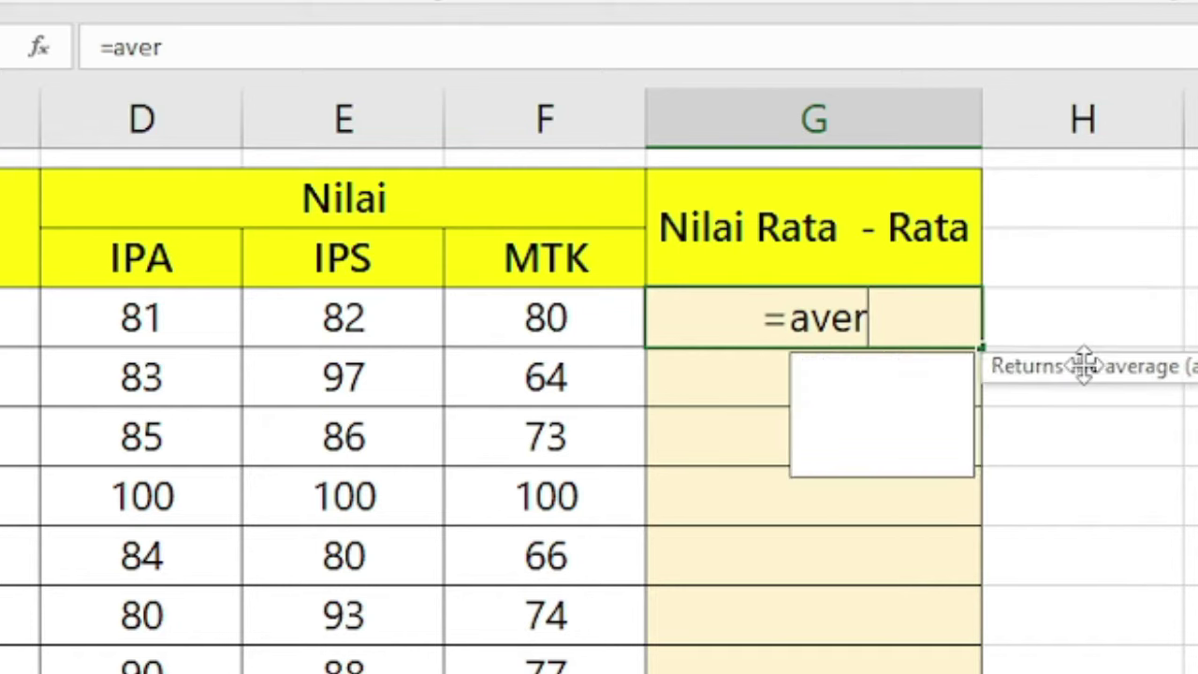
{"action": "type", "text": "age"}
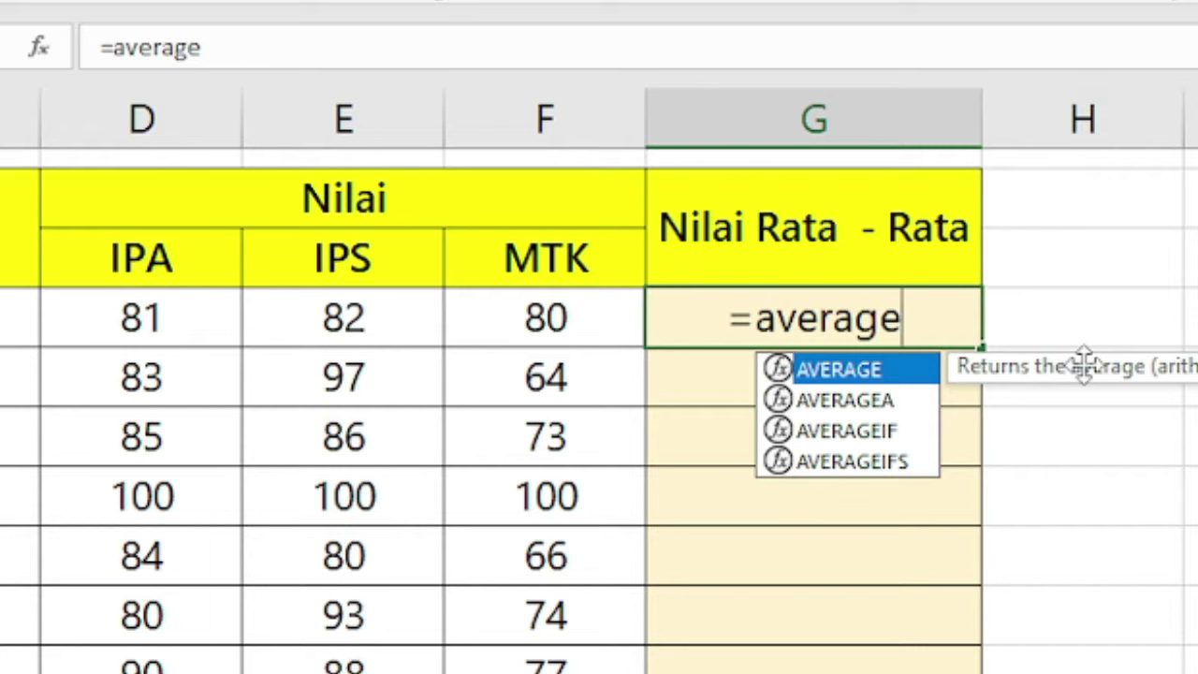
{"action": "key", "text": "Tab"}
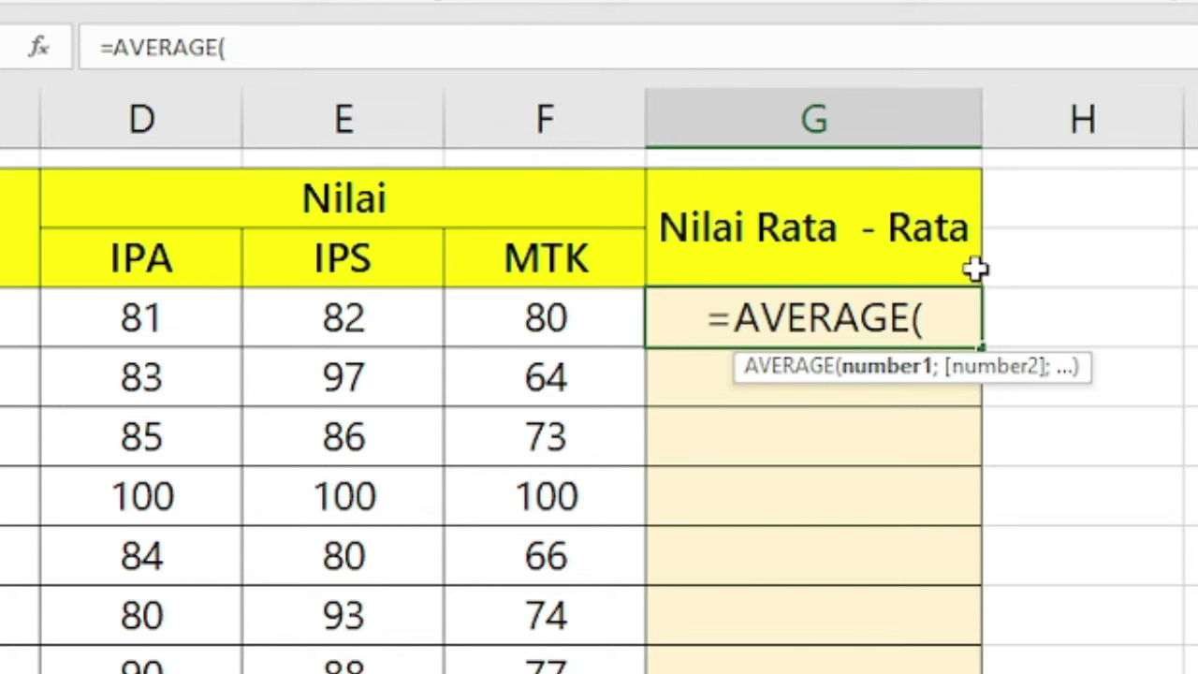
{"action": "left_click", "coordinate": [114, 335]}
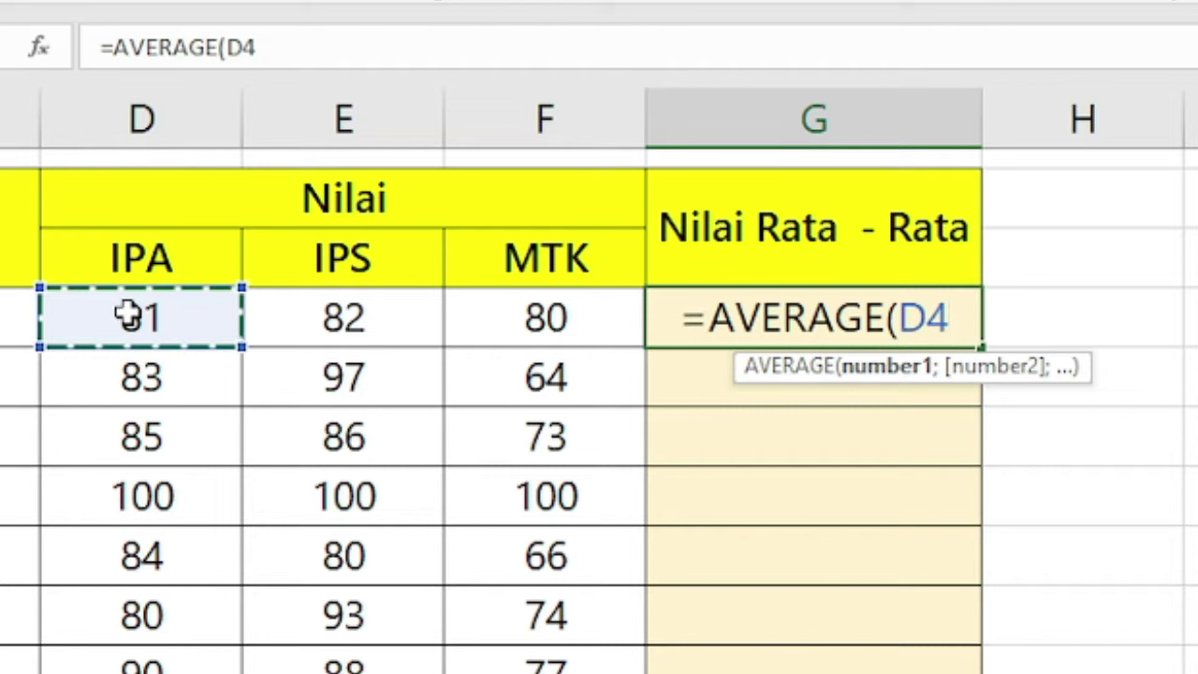
{"action": "mouse_move", "coordinate": [139, 315]}
{"action": "left_mouse_down"}
{"action": "mouse_move", "coordinate": [419, 331]}
{"action": "mouse_move", "coordinate": [516, 314]}
{"action": "left_mouse_up"}
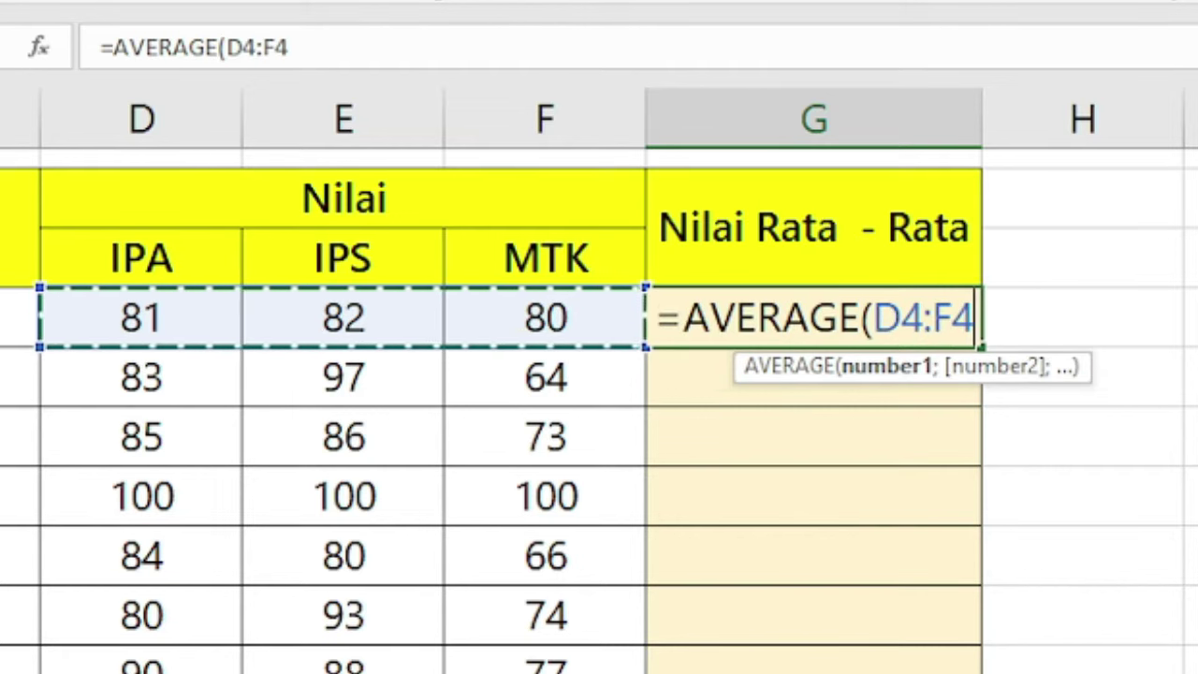
{"action": "type", "text": ")"}
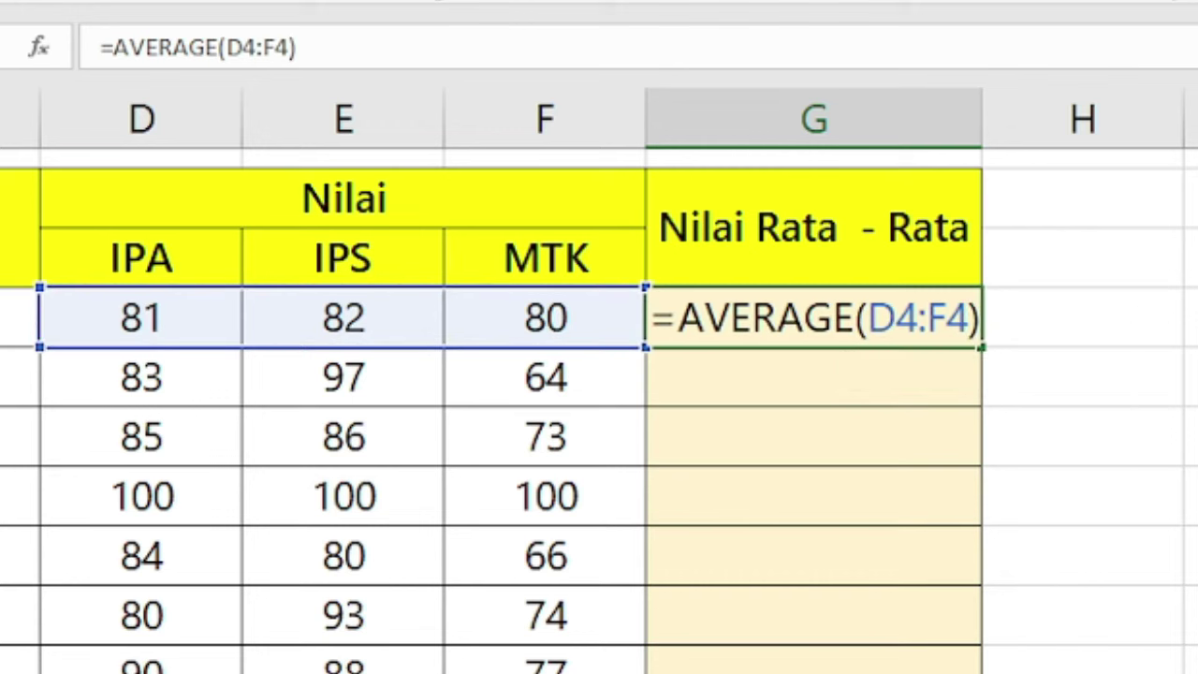
{"action": "key", "text": "ctrl+Return"}
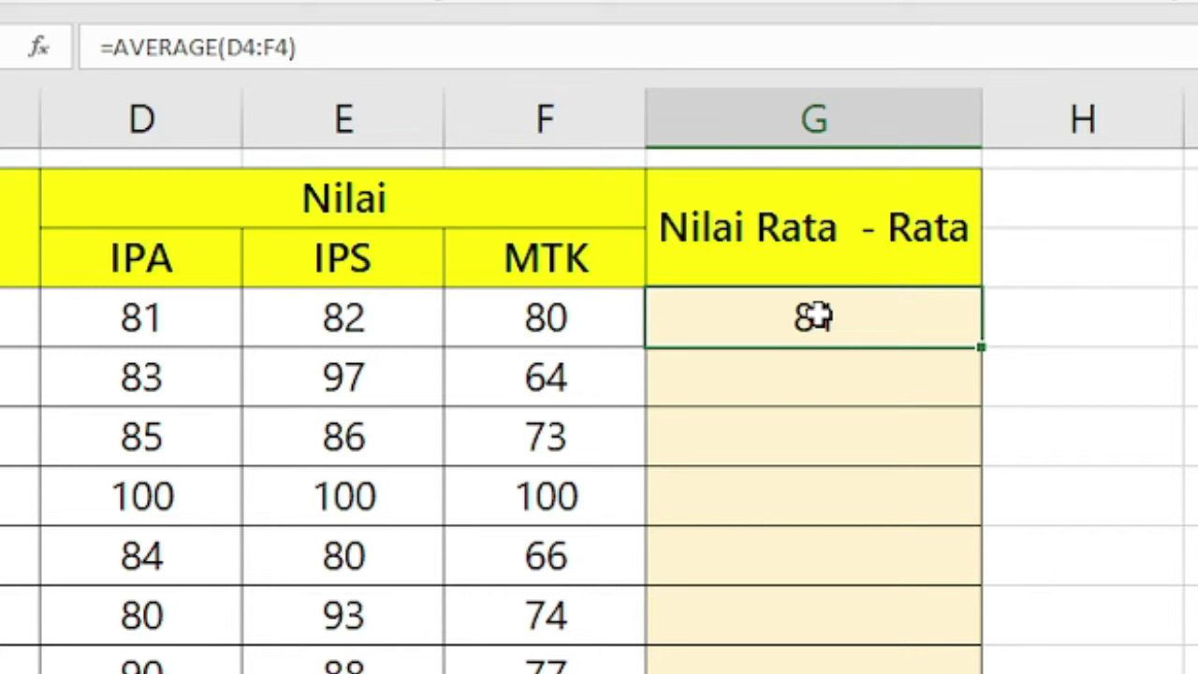
Copy G4's AVERAGE formula down to G13, then select the averages G4:G13.
{"action": "double_click", "coordinate": [978, 347]}
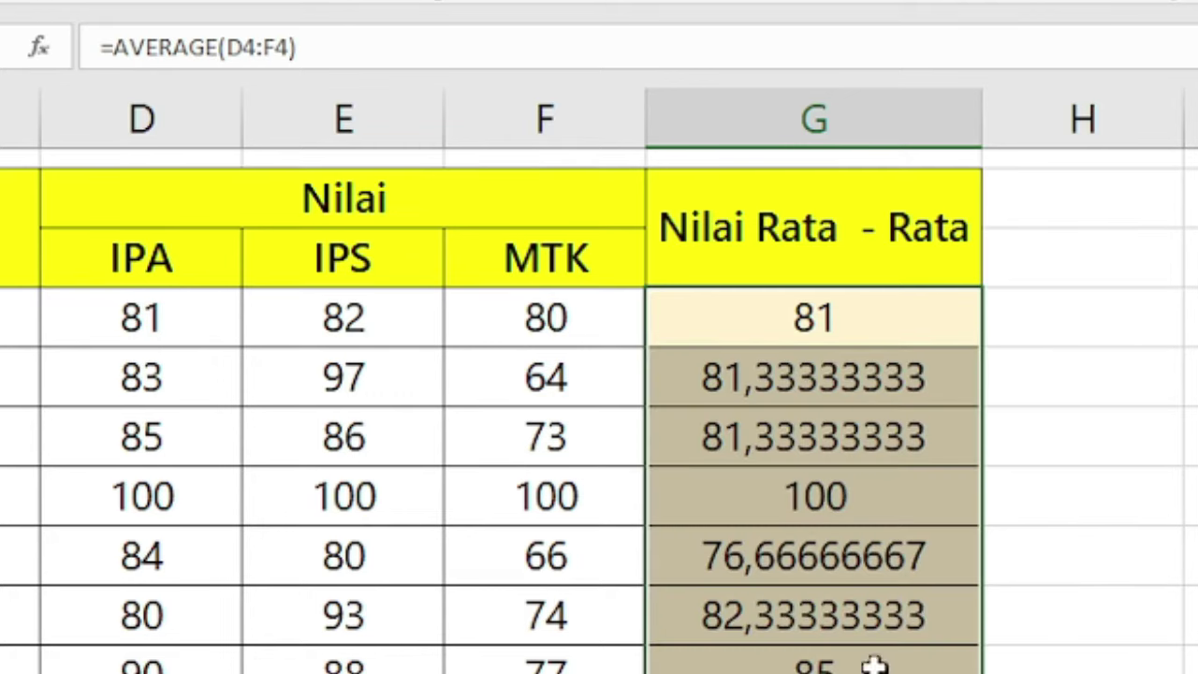
{"action": "left_click", "coordinate": [730, 435]}
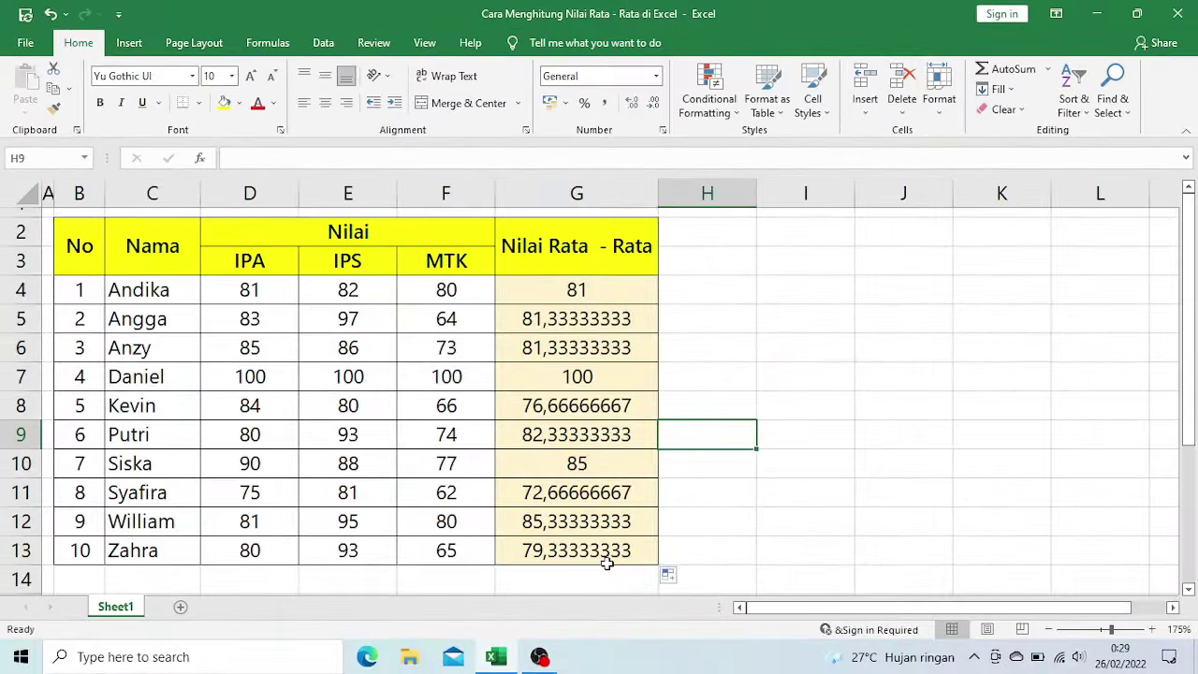
{"action": "left_click_drag", "start_coordinate": [606, 562], "coordinate": [614, 300]}
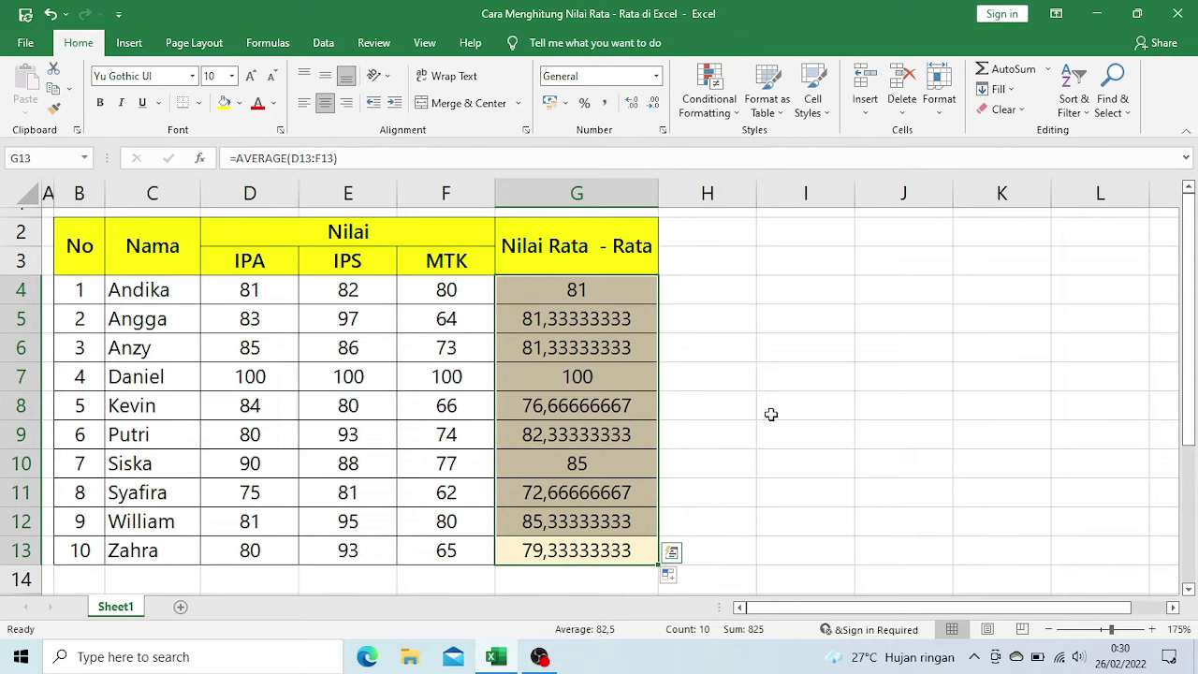
Format G4:G13 as Number with 0 decimal places, showing 81, 100 and 79.
{"action": "right_click", "coordinate": [595, 361]}
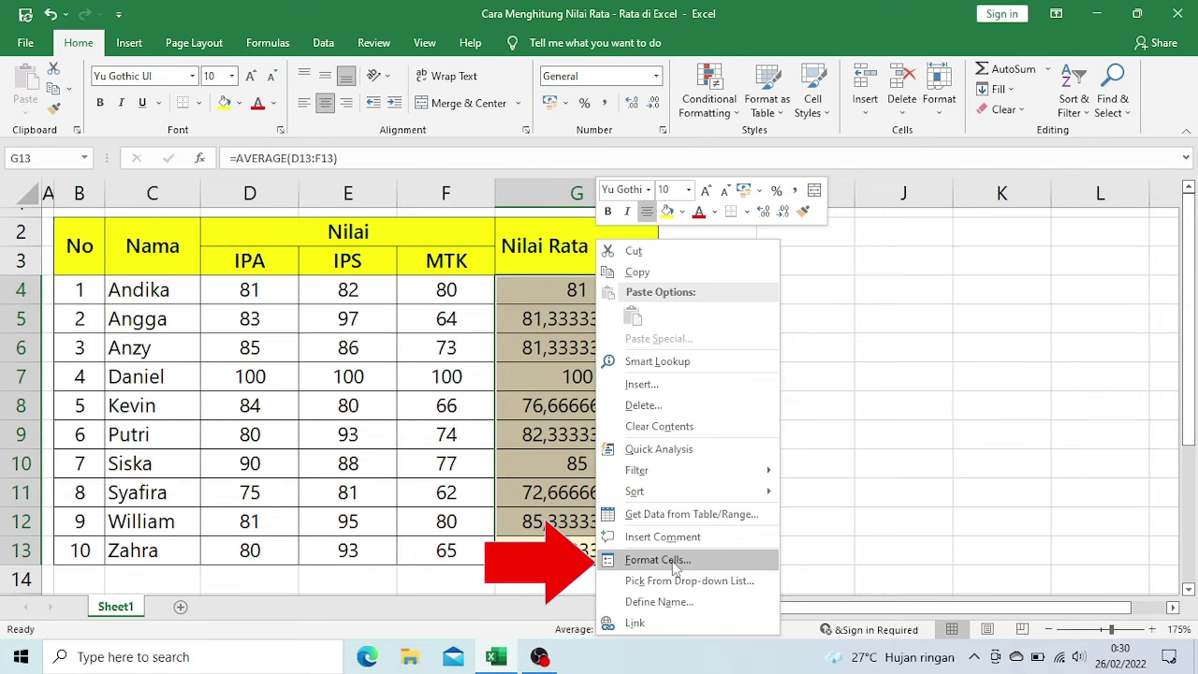
{"action": "left_click", "coordinate": [672, 562]}
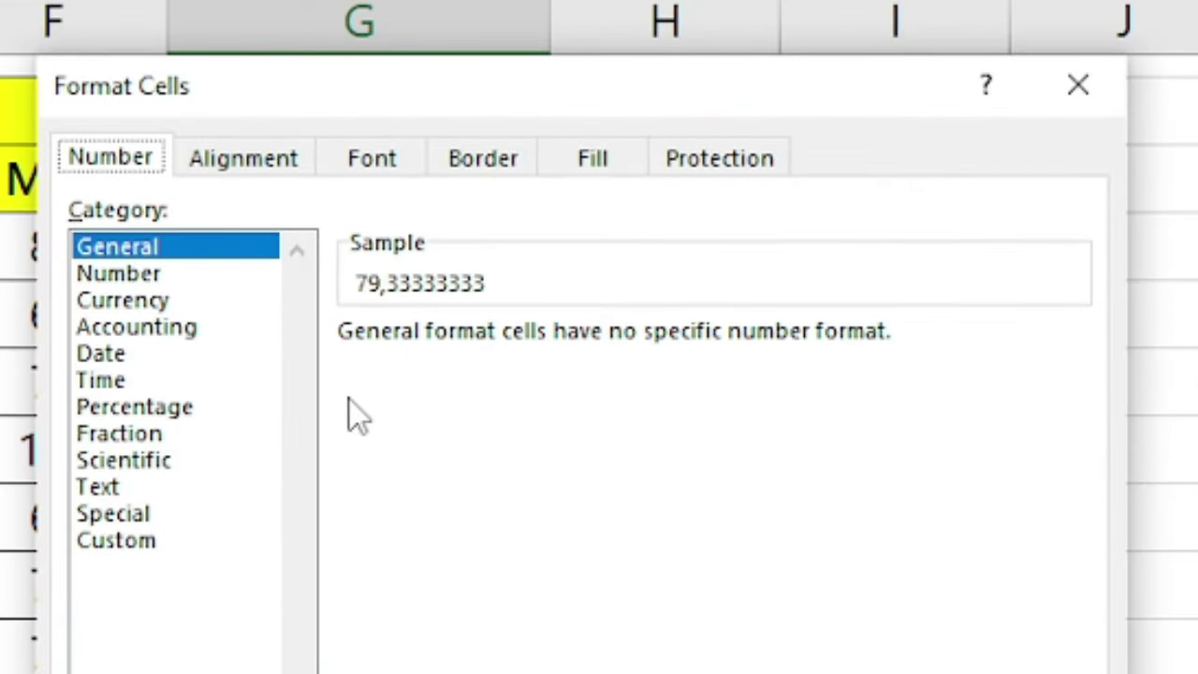
{"action": "left_click", "coordinate": [127, 276]}
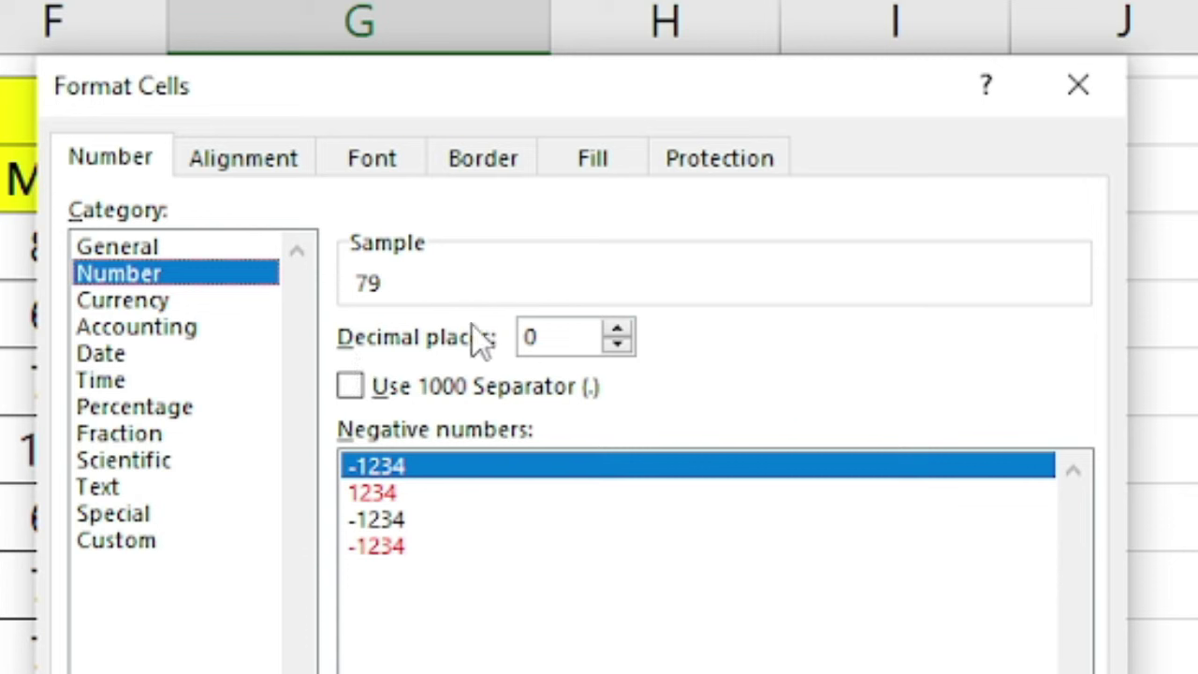
{"action": "left_click", "coordinate": [618, 329]}
{"action": "left_click", "coordinate": [618, 329]}
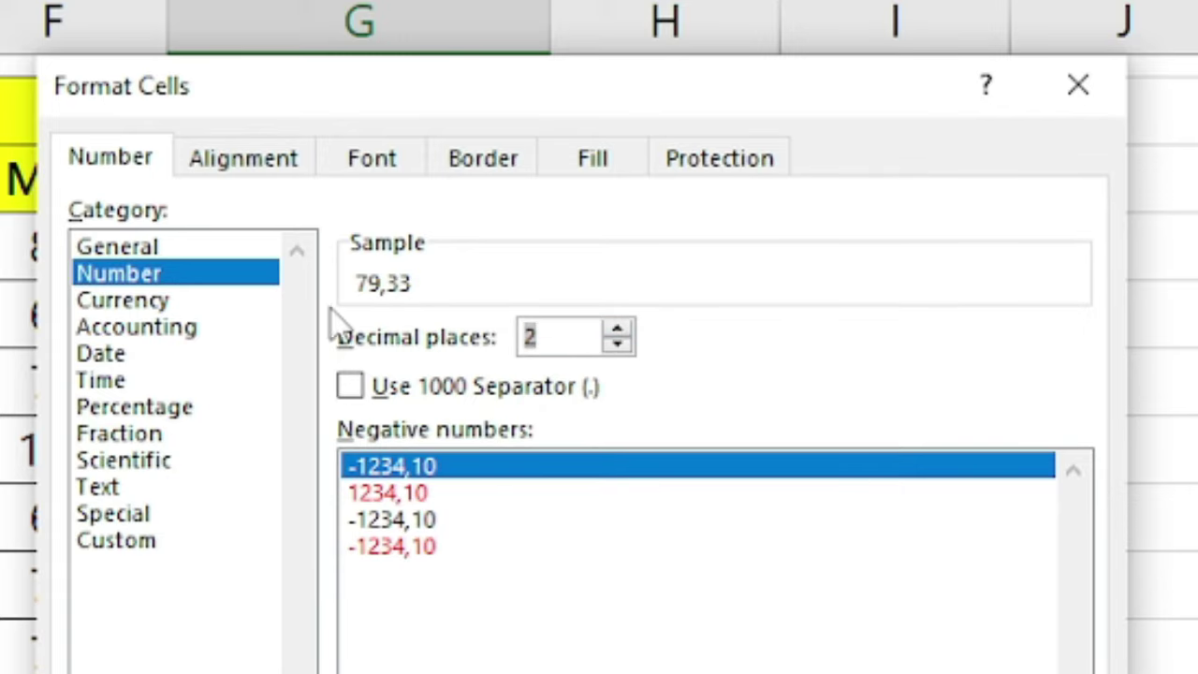
{"action": "left_click", "coordinate": [631, 345]}
{"action": "left_click", "coordinate": [631, 345]}
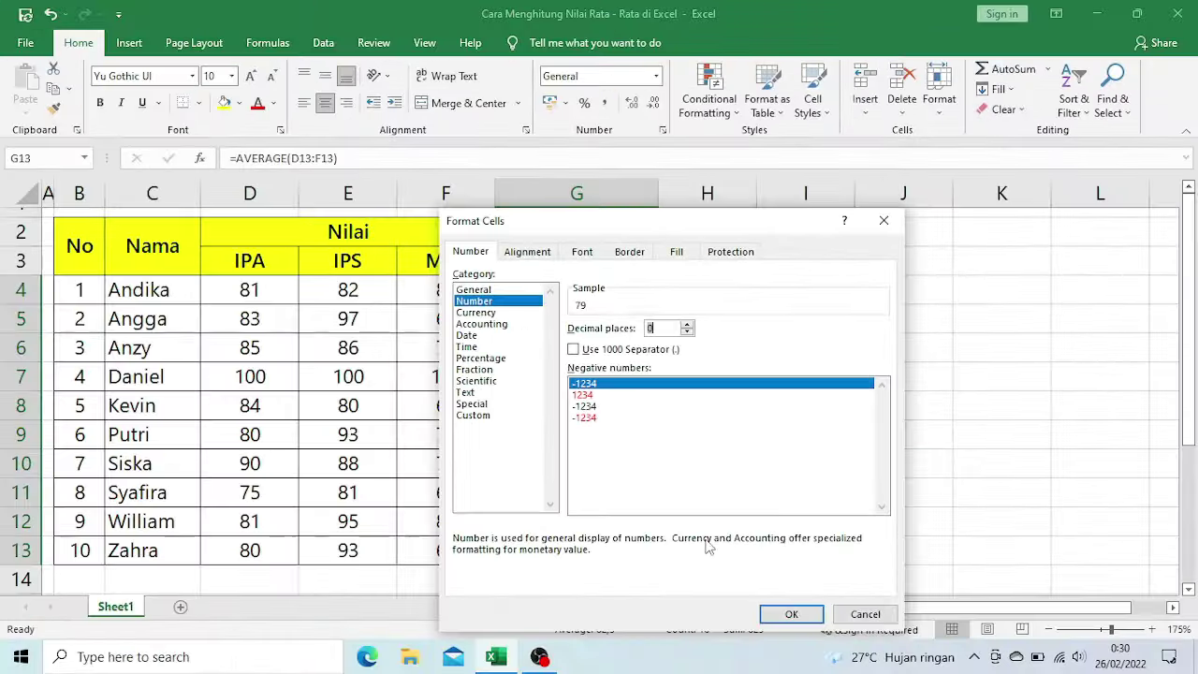
{"action": "left_click", "coordinate": [789, 617]}
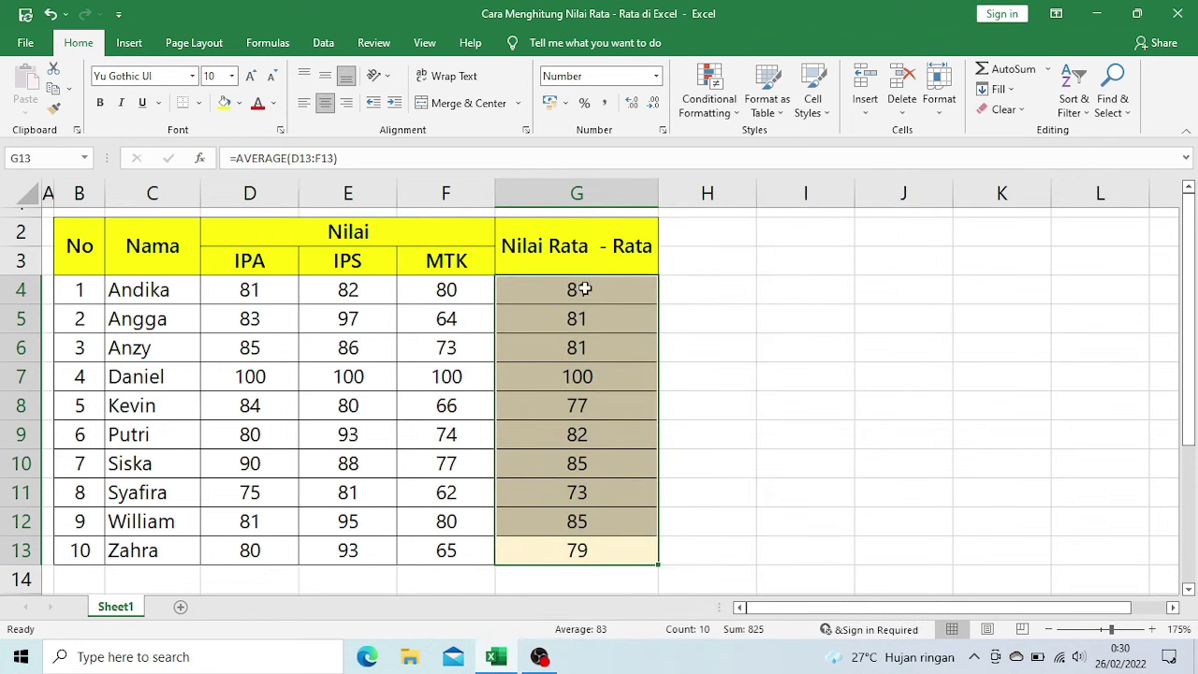
{"action": "left_click_drag", "start_coordinate": [577, 291], "coordinate": [582, 540]}
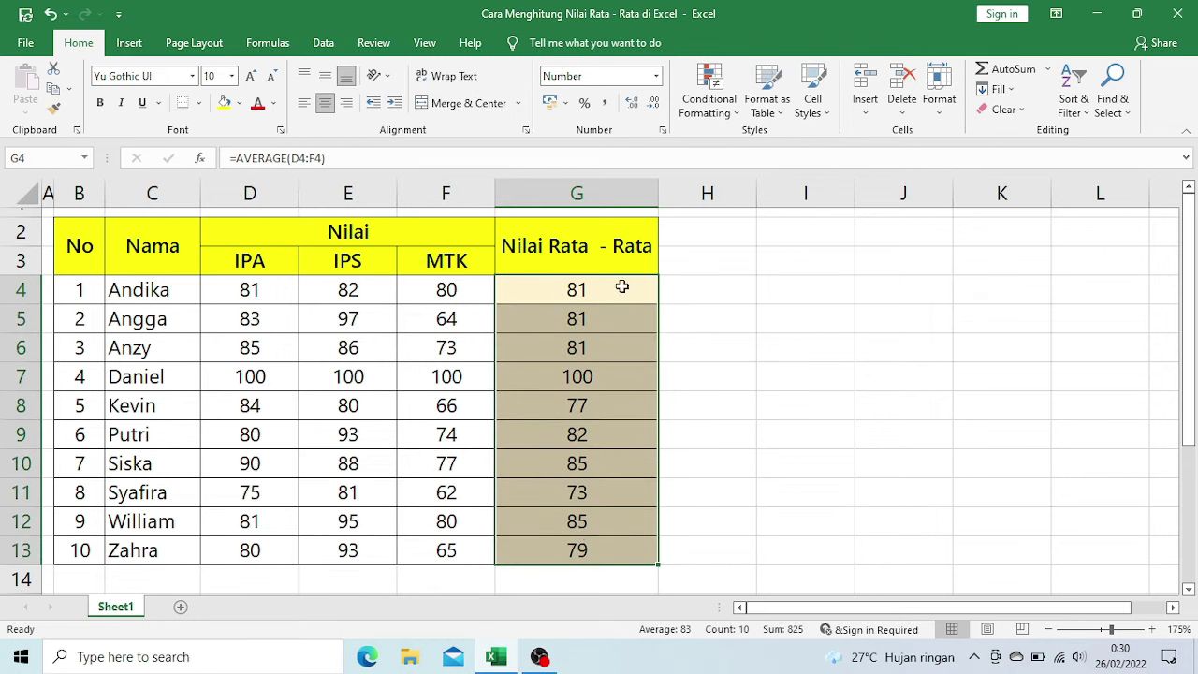
{"action": "left_click", "coordinate": [715, 286]}
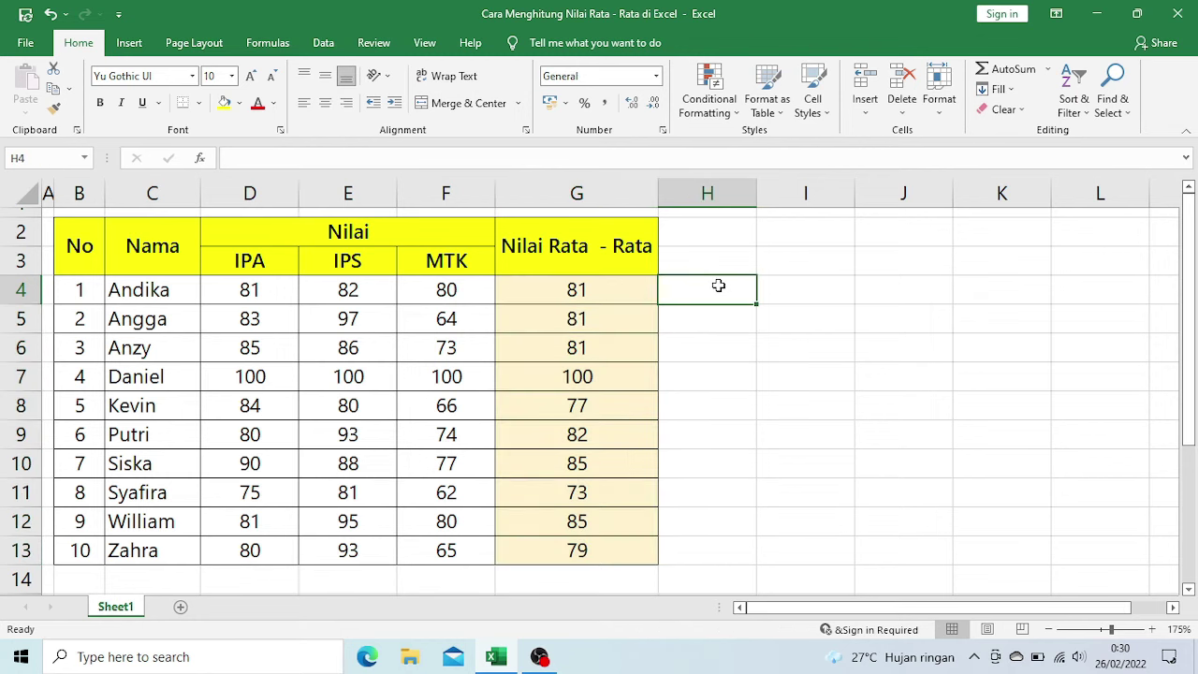